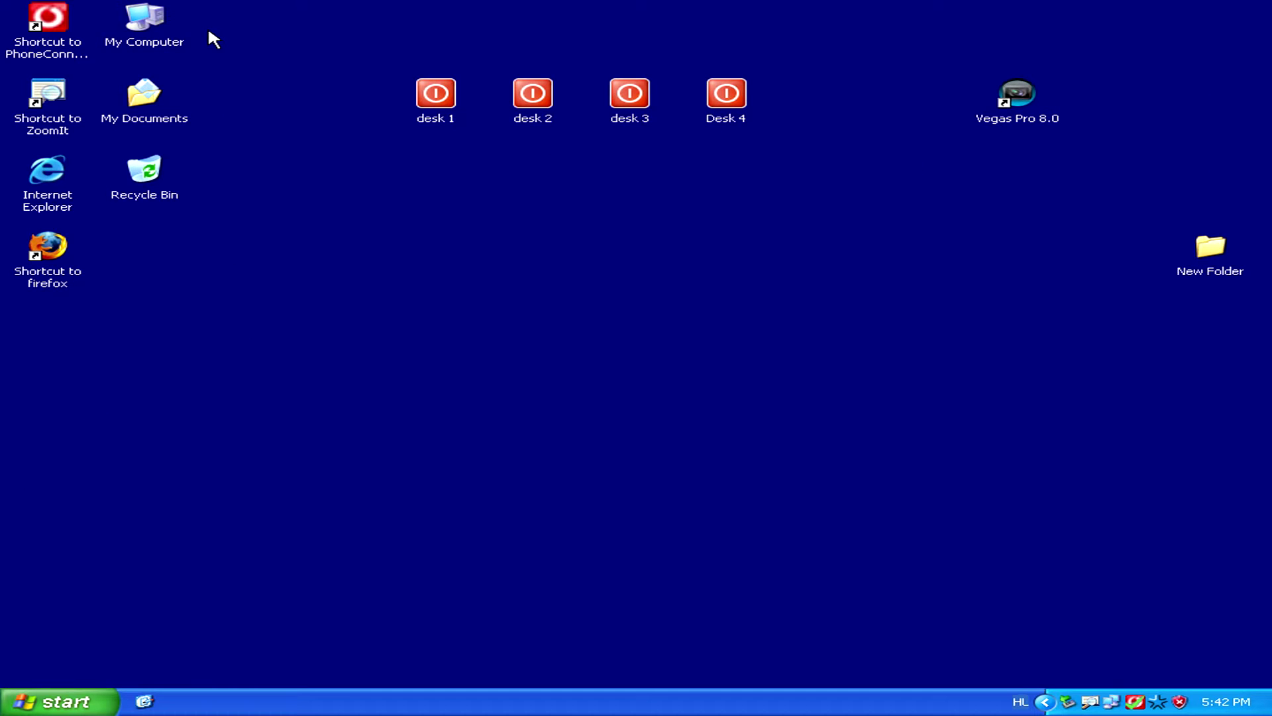
Open My Computer from the desktop to view the drives and shared folders.
double_click(157, 26)
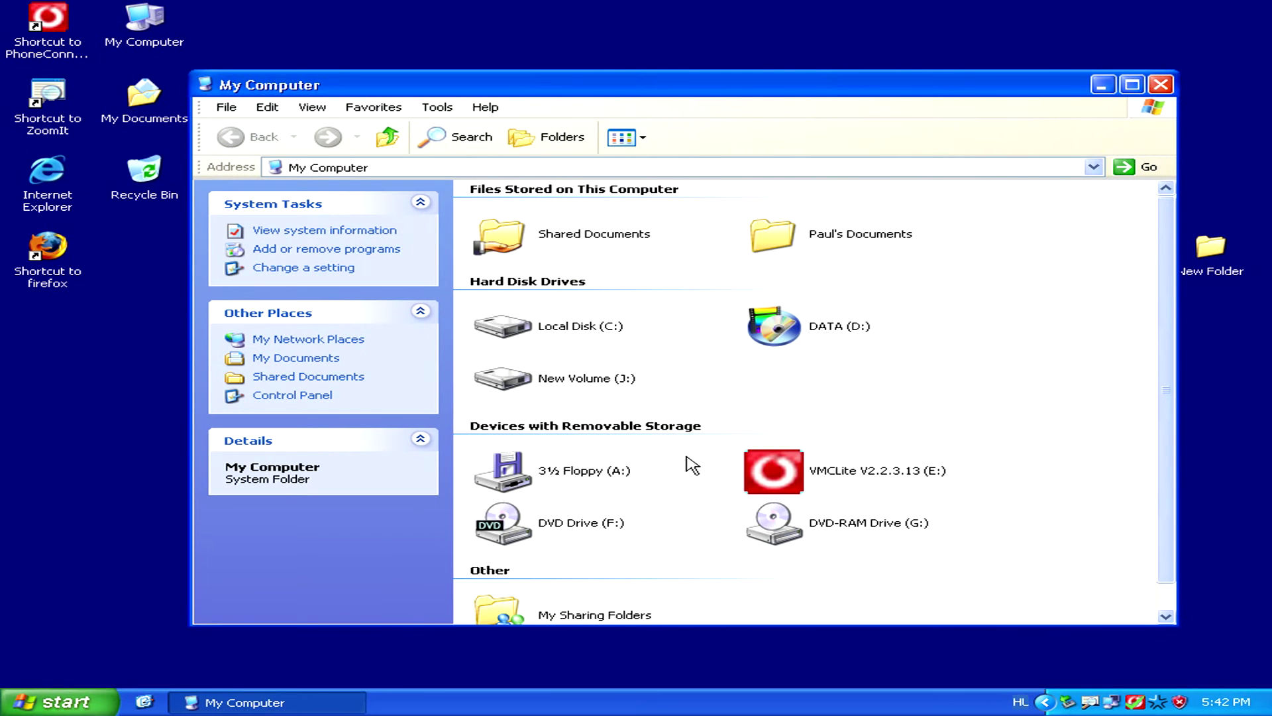
scroll(851, 398, "down", 1)
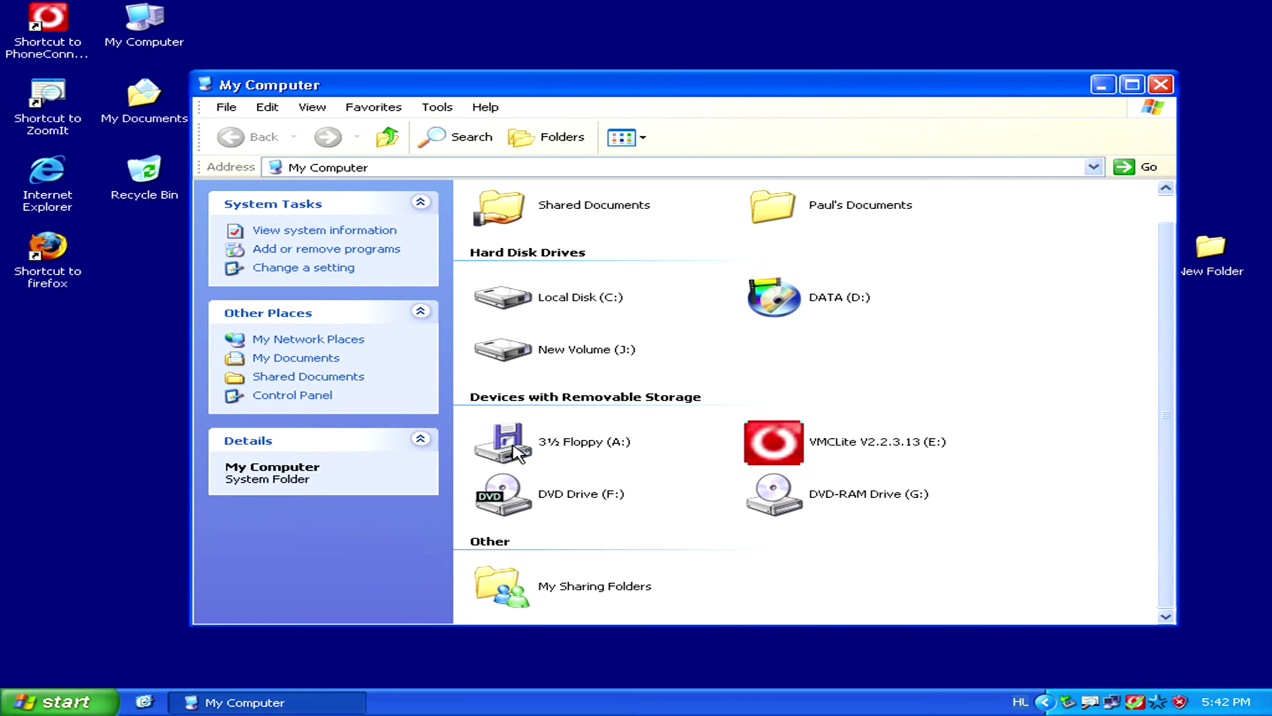
left_click(515, 450)
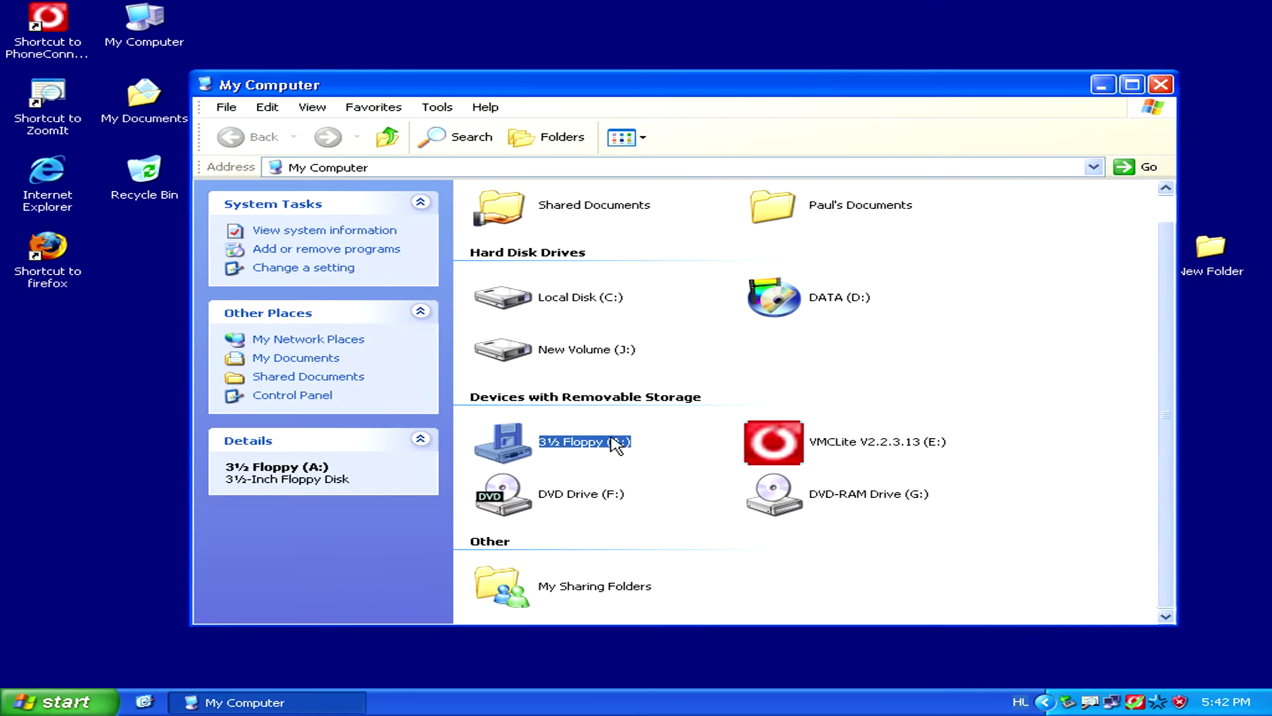
left_click(669, 514)
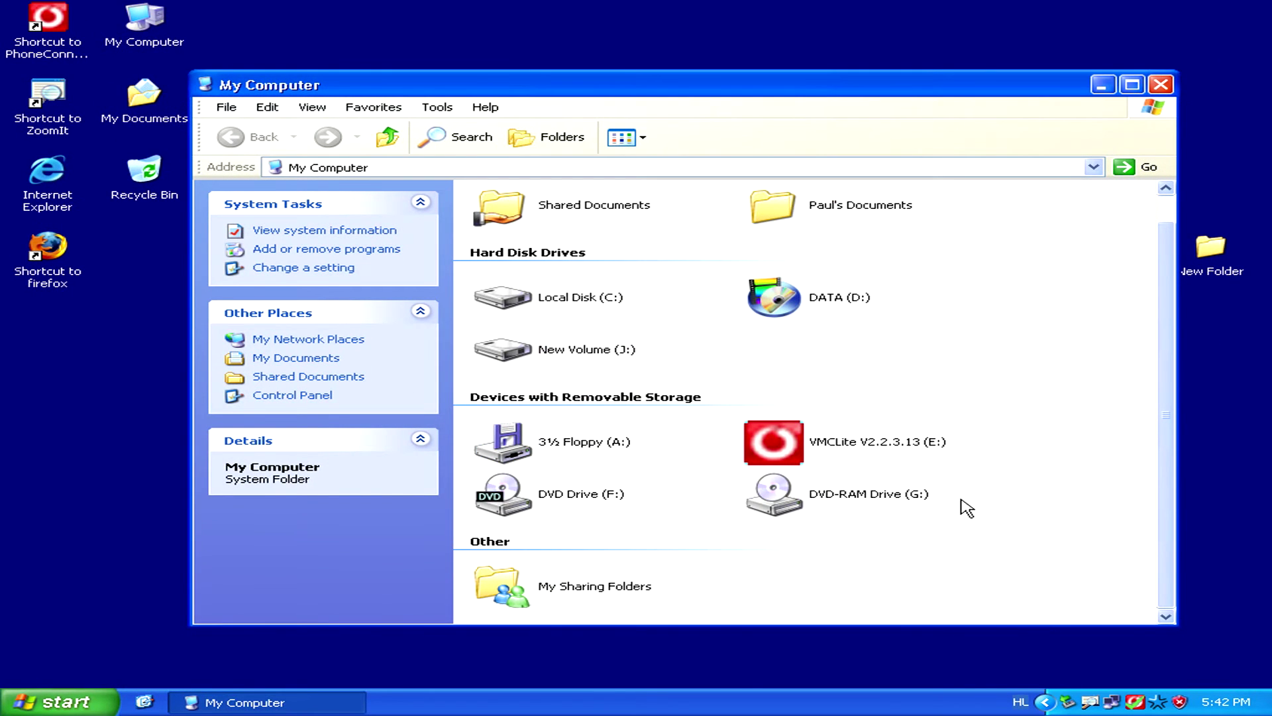
left_click_drag(966, 492, 605, 519)
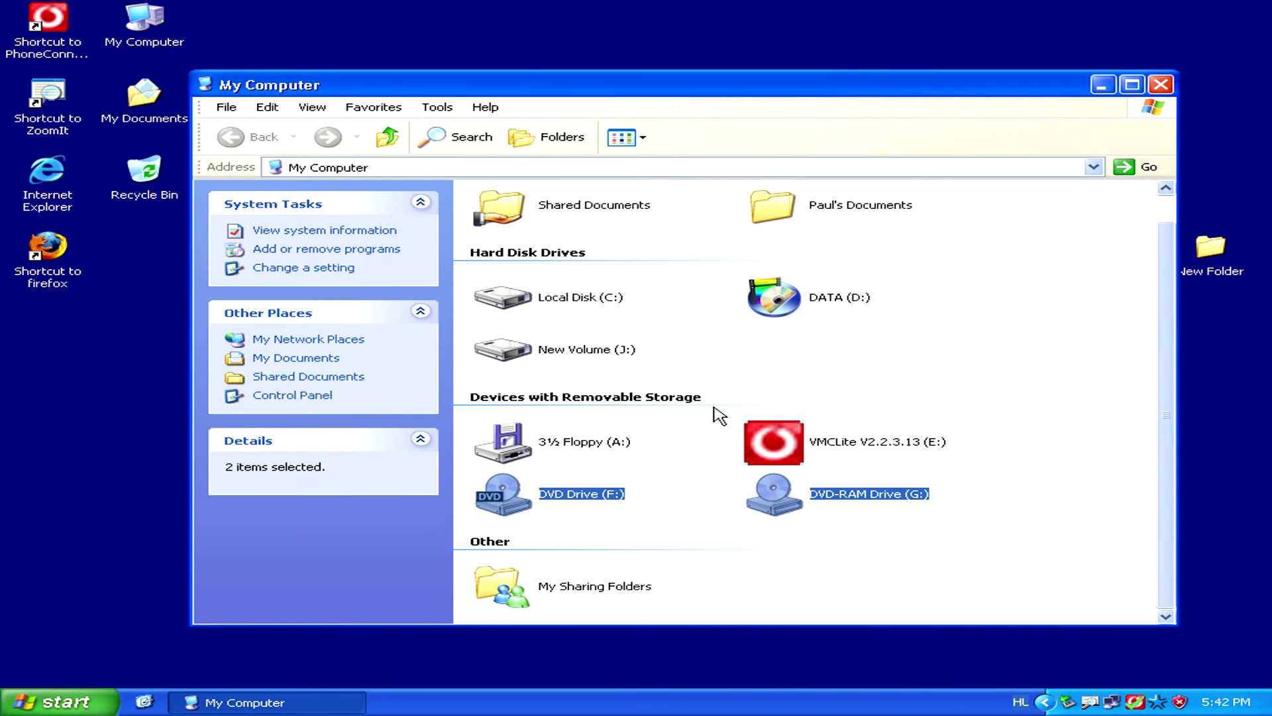
left_click(729, 361)
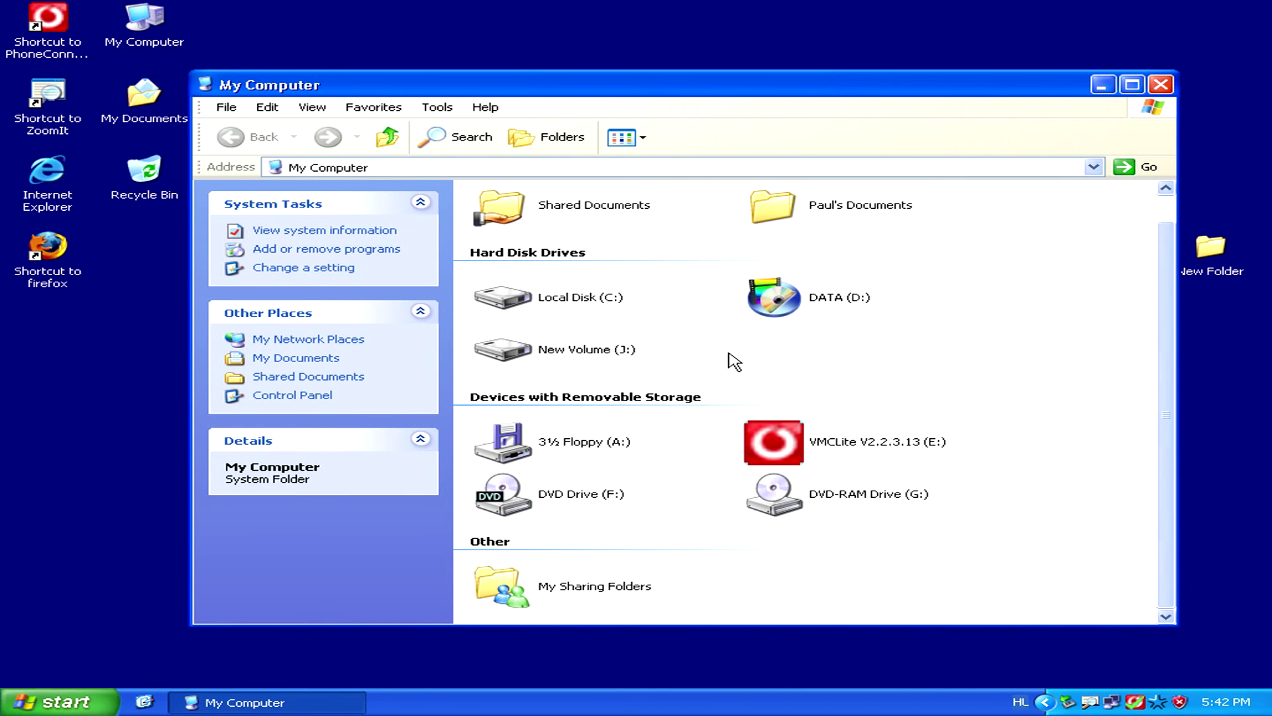